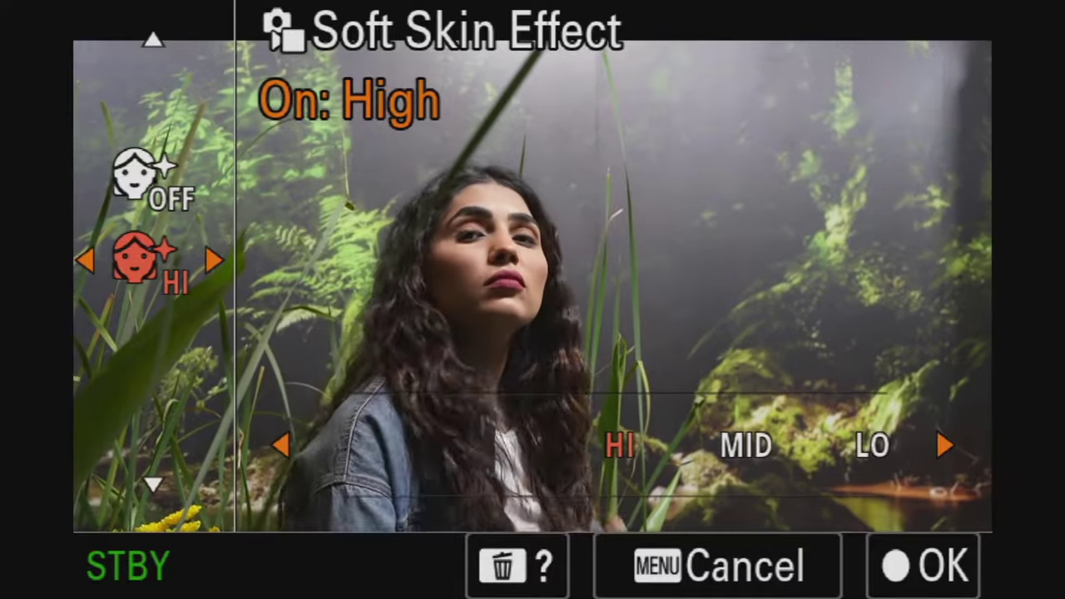
key(Right)
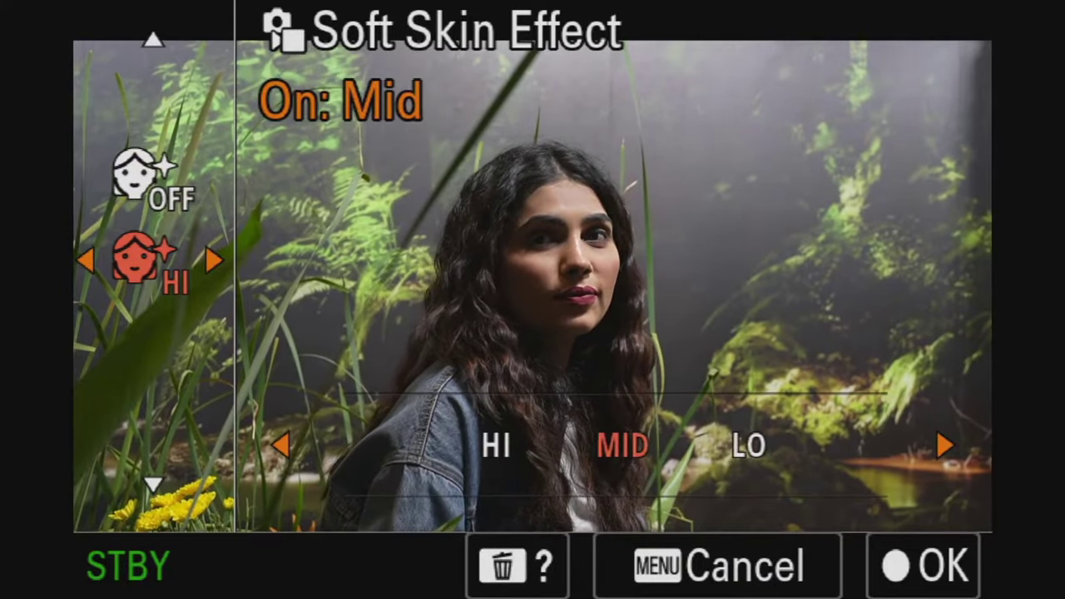
key(Right)
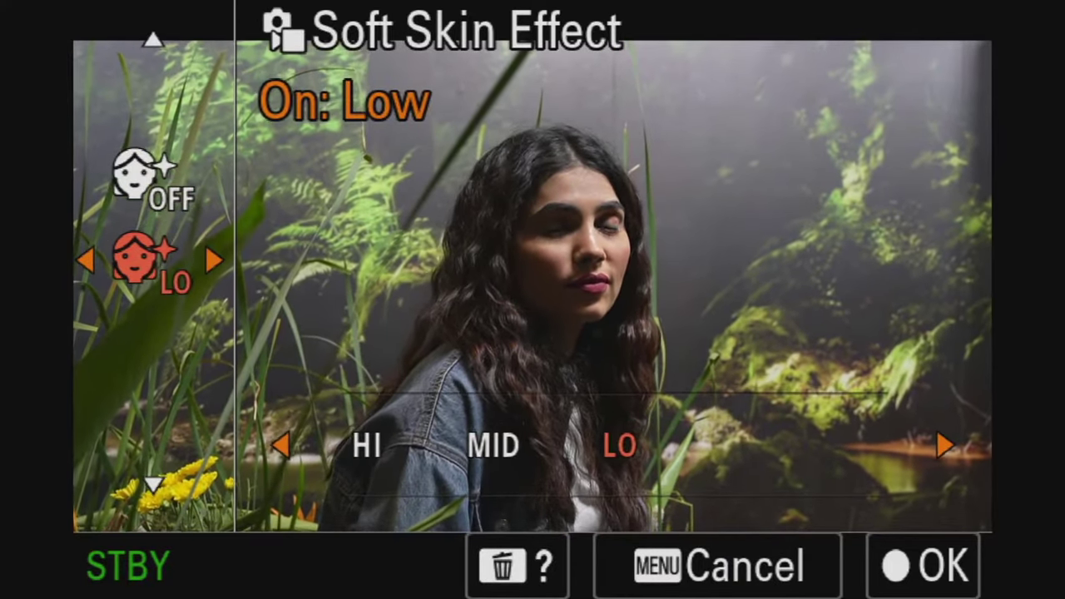
key(Up)
key(Return)
key(Return)
key(Down)
key(Left)
key(Left)
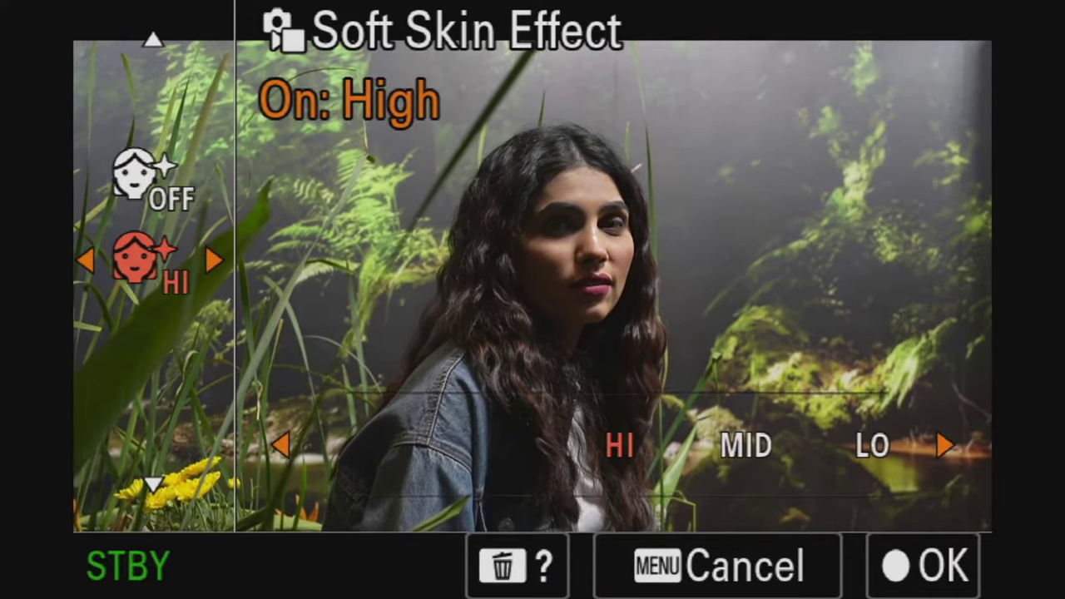
key(Up)
key(Down)
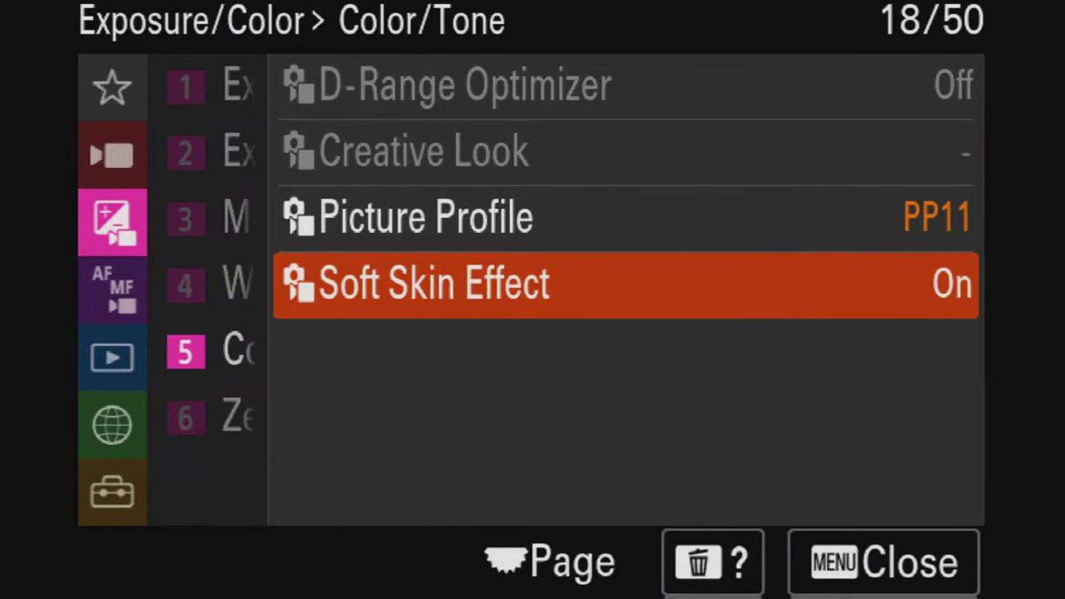
Back out of Soft Skin Effect and move through the Shooting settings to the File group
key(Left)
key(Up)
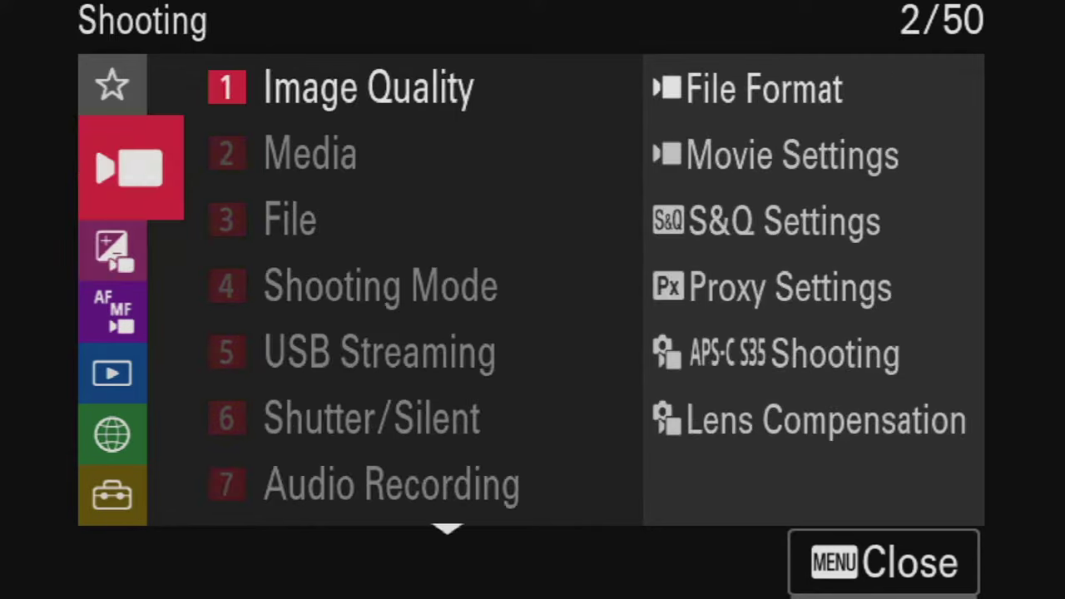
key(Right)
key(Down)
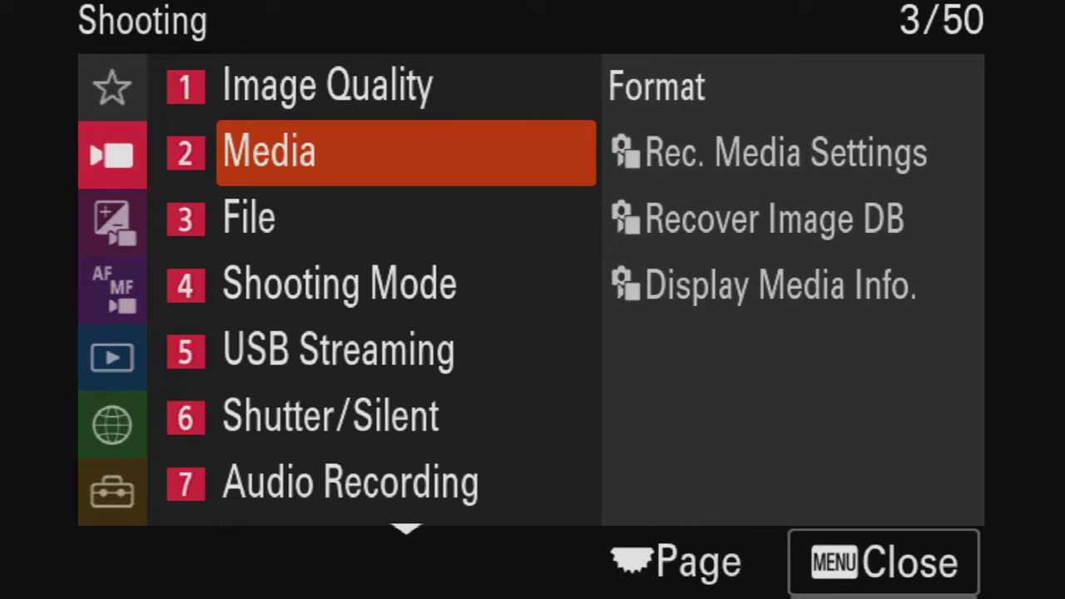
key(Left)
key(Right)
key(Down)
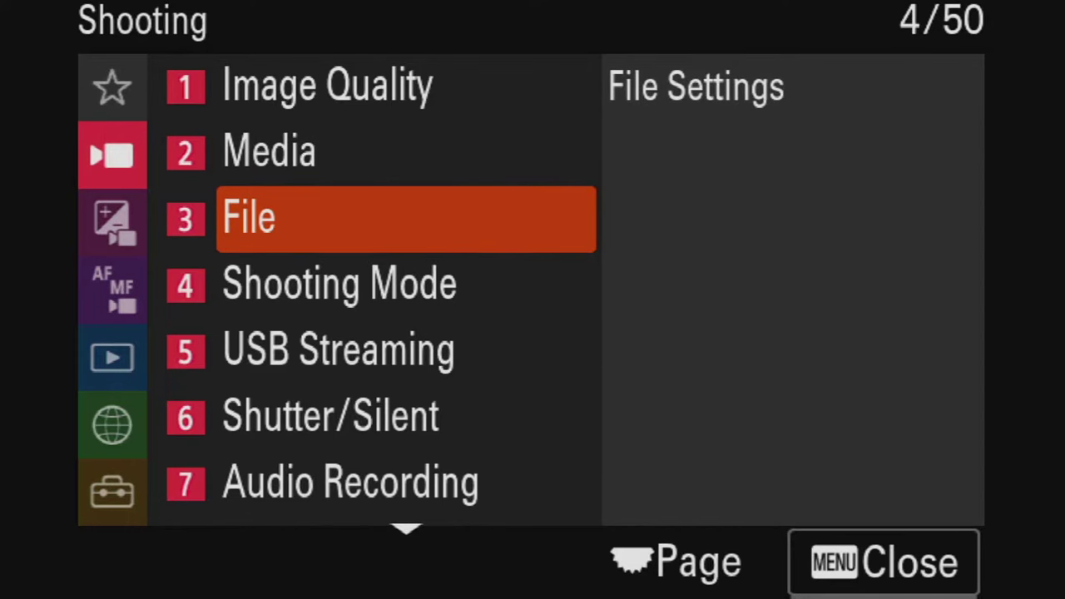
Enter File Settings, pass File Name Format, and open the title name settings
key(Right)
key(Right)
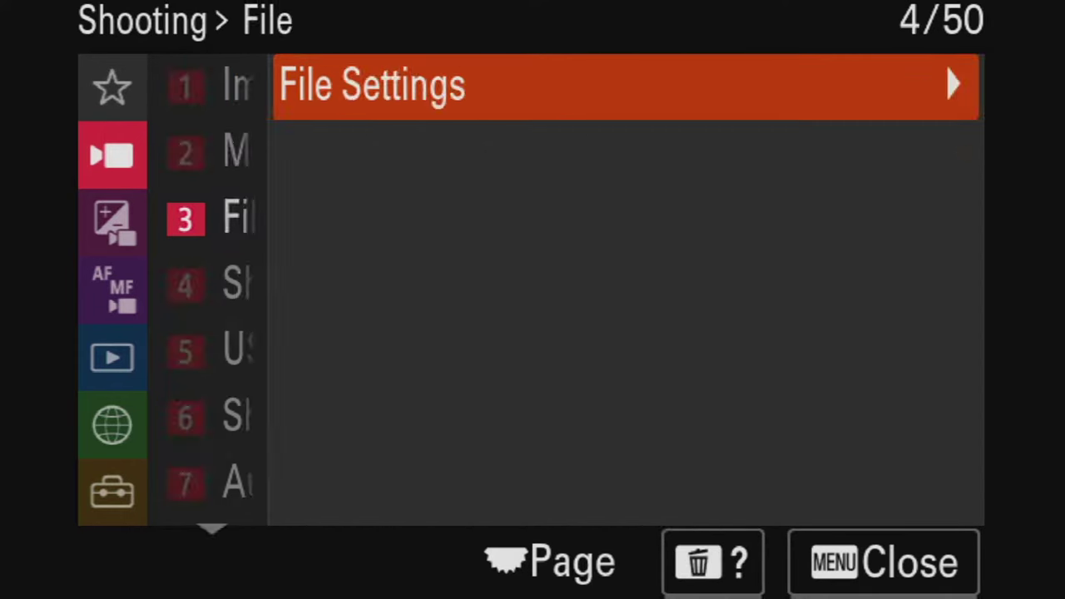
key(Down)
key(Down)
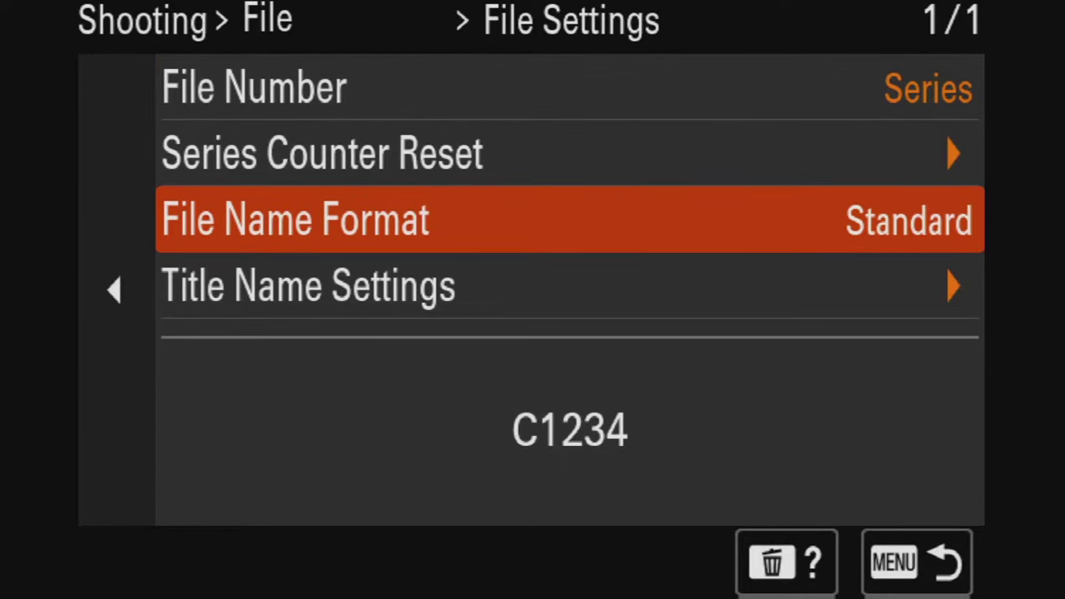
key(Down)
key(Right)
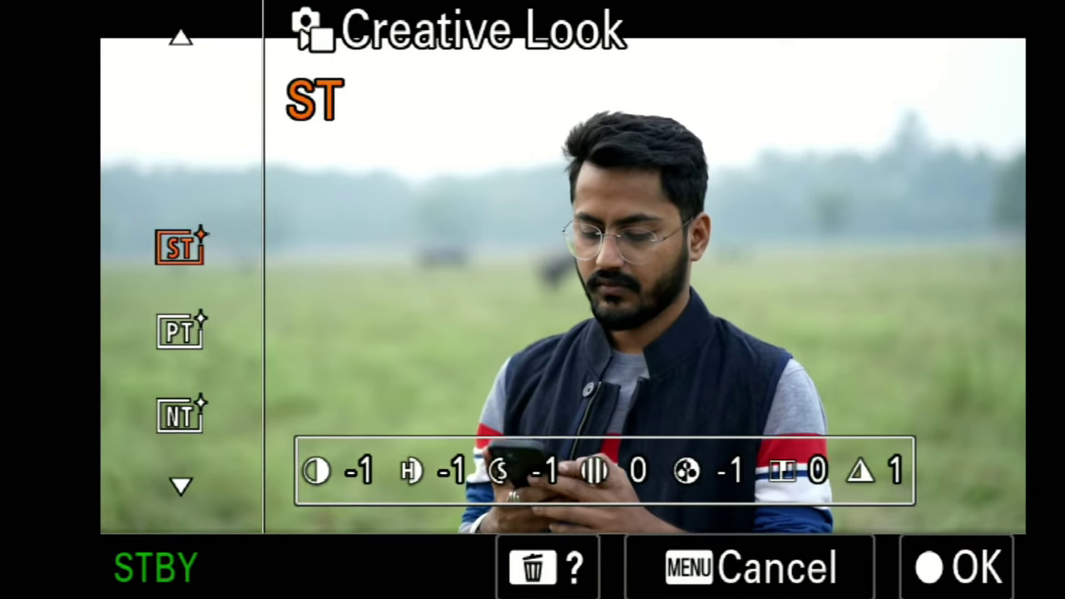
Preview the PT, NT, VV, VV2, FL, IN, SH, BW and SE looks, ending on custom 4 SH
key(Down)
key(Down)
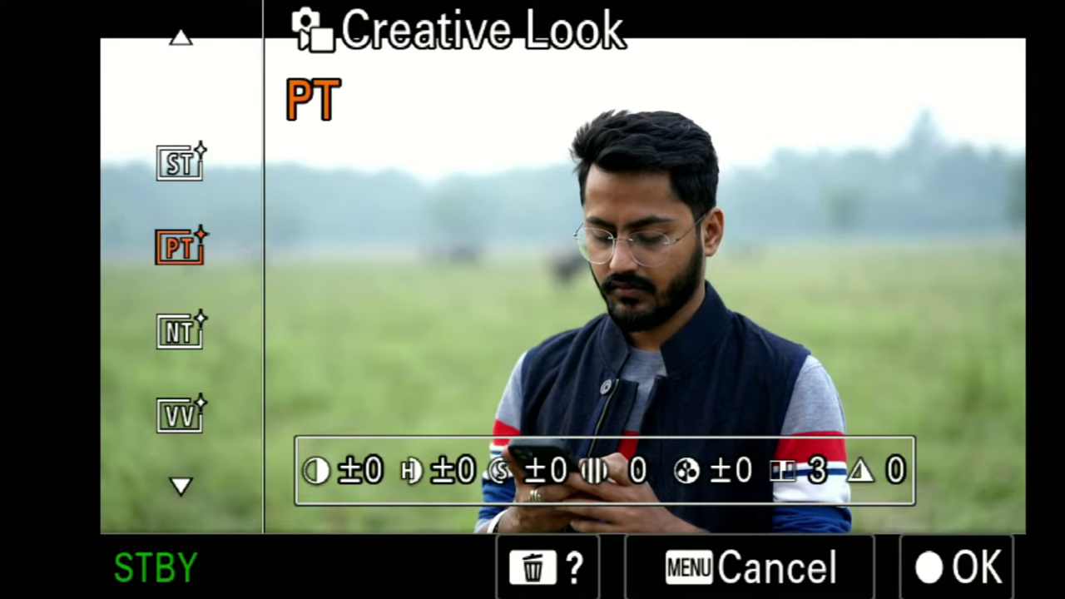
key(Down)
key(Down)
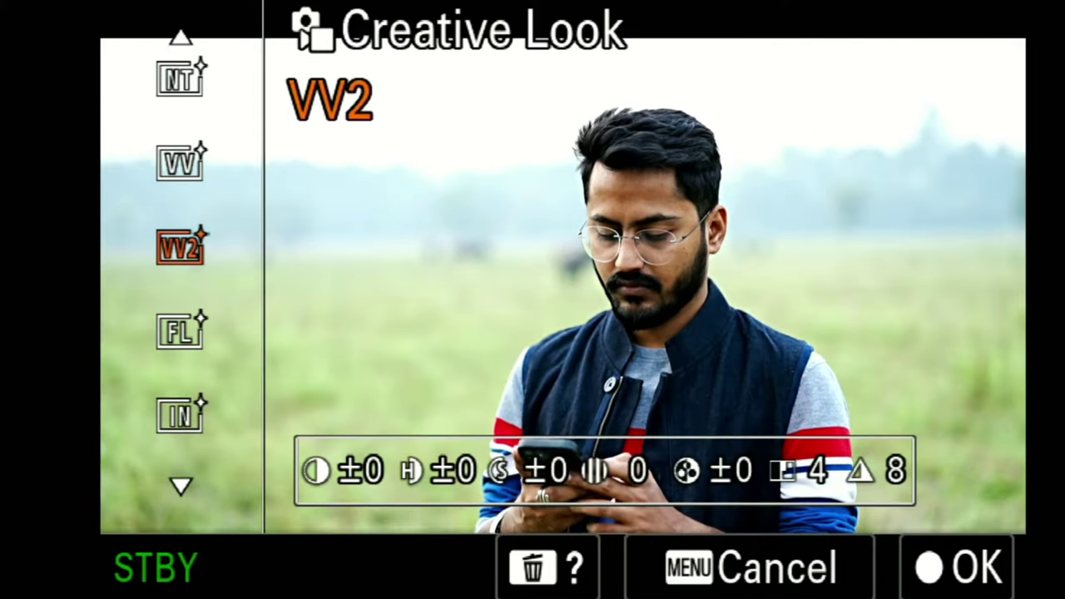
key(Down)
key(Down)
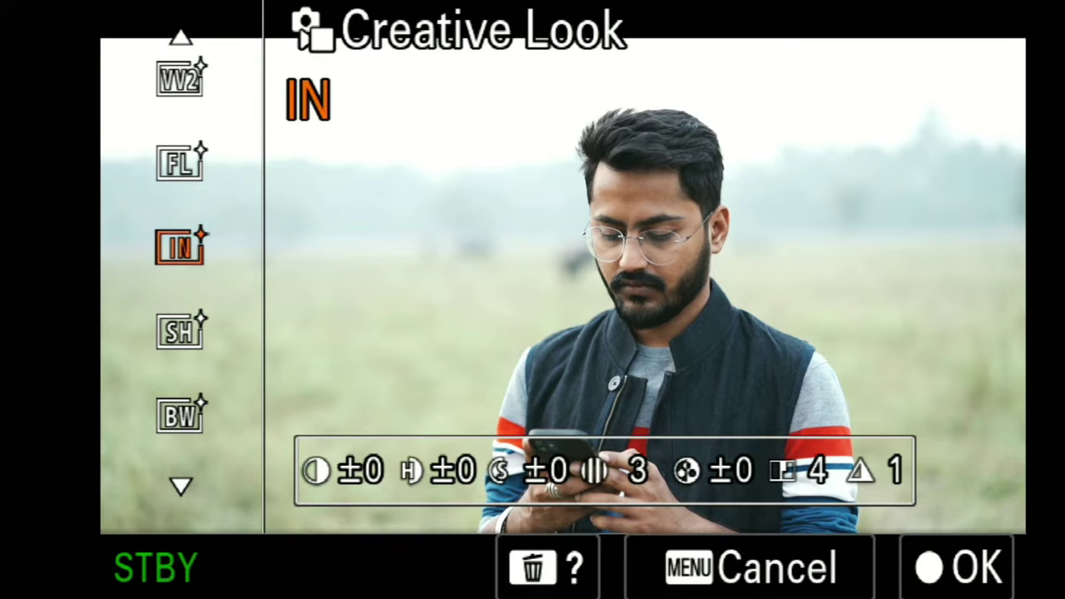
key(Down)
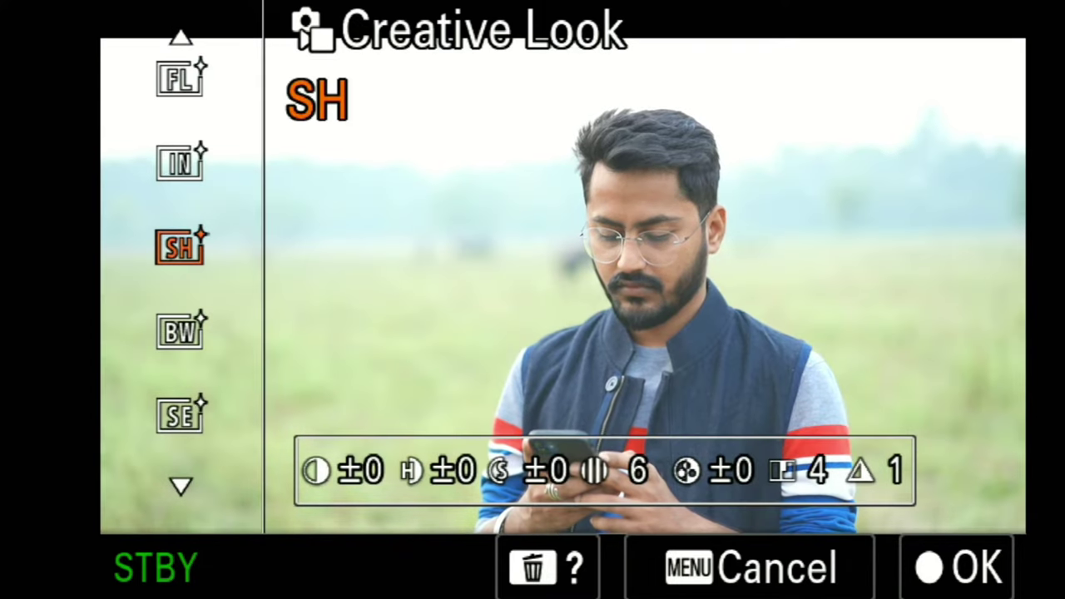
key(Down)
key(Down)
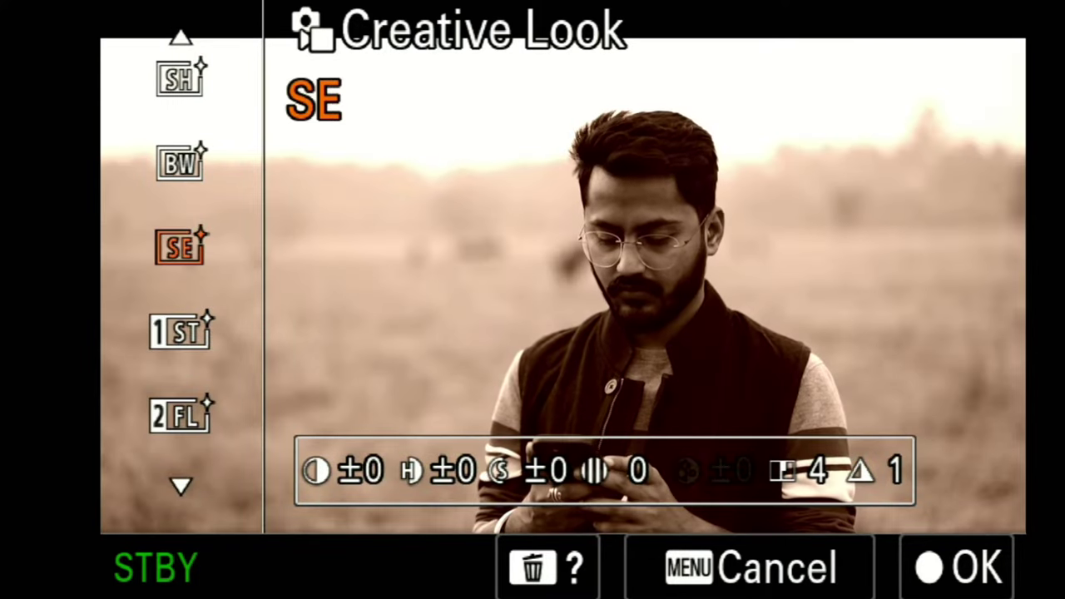
key(Down)
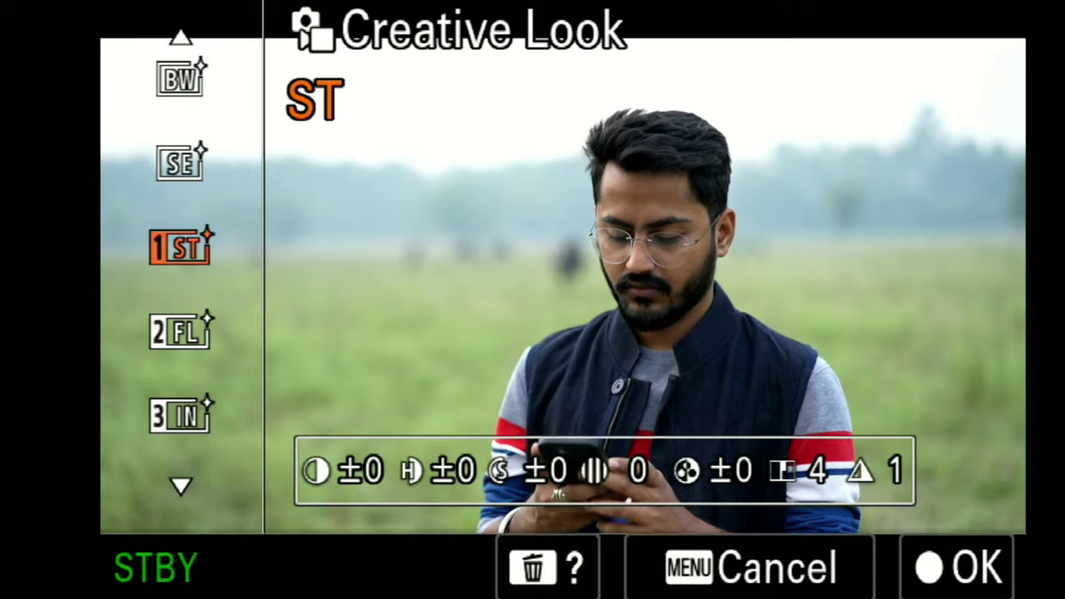
key(Down)
key(Down)
key(Down)
key(Down)
key(Down)
key(Down)
key(Down)
key(Down)
key(Down)
key(Down)
key(Down)
key(Down)
key(Down)
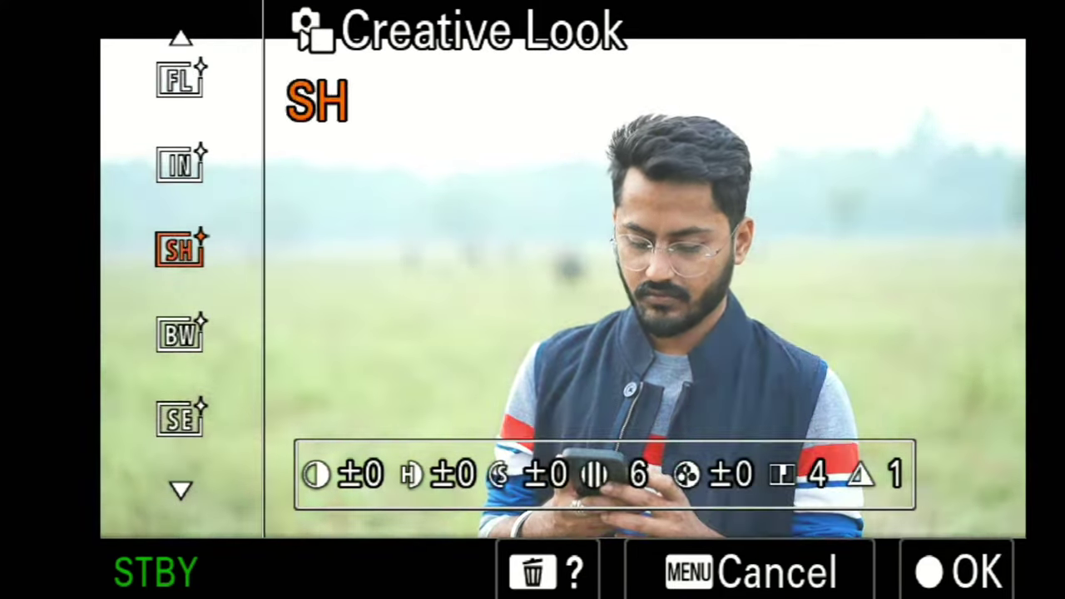
key(Down)
key(Down)
key(Down)
key(Down)
key(Down)
key(Down)
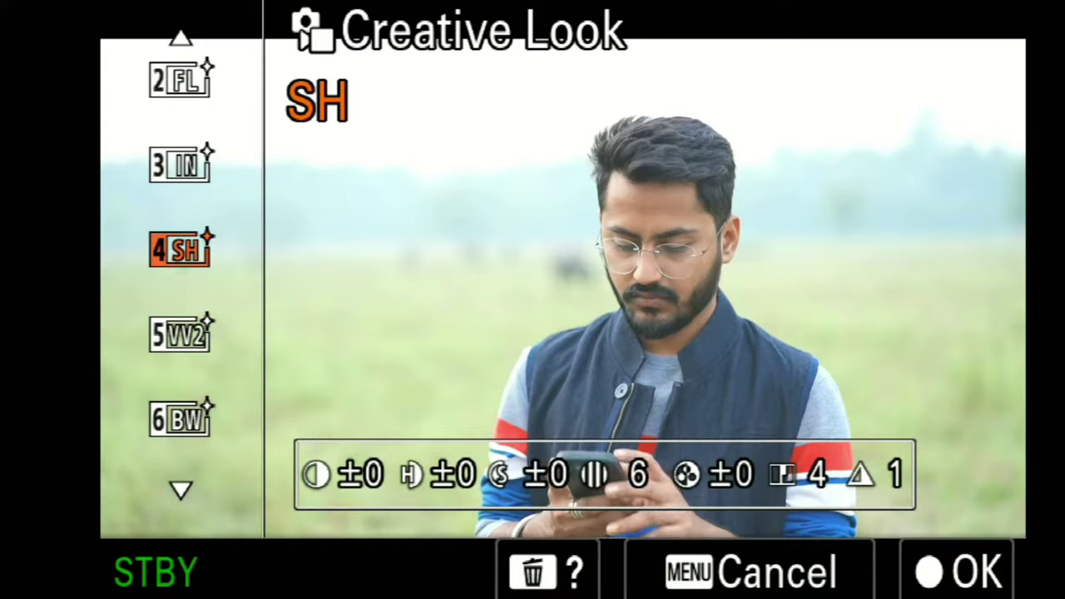